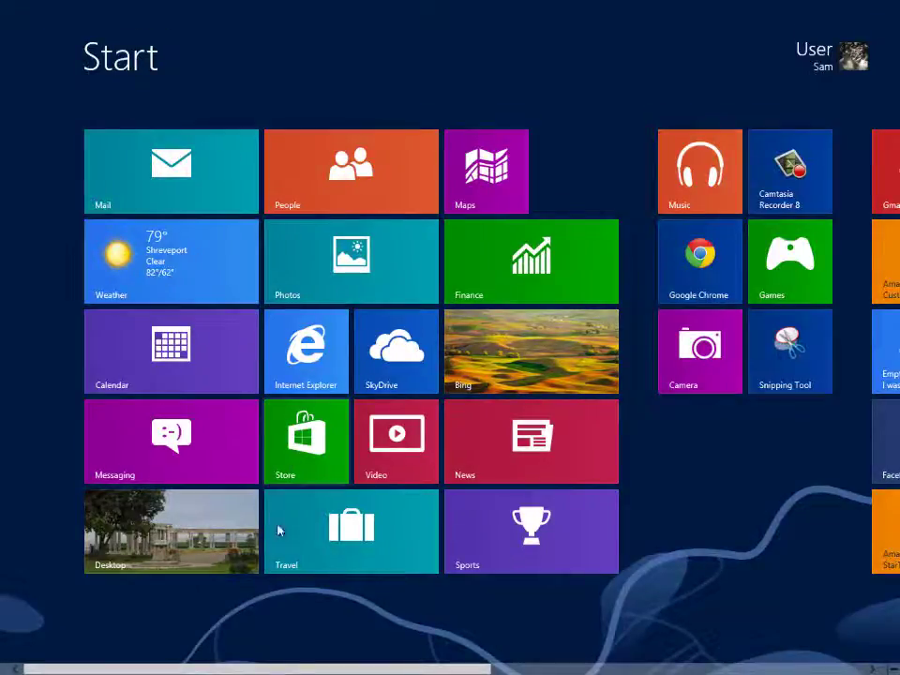
Swap SkyDrive with Internet Explorer and move Video up beside SkyDrive, above Internet Explorer and Store.
scroll(278, 531, down, 2)
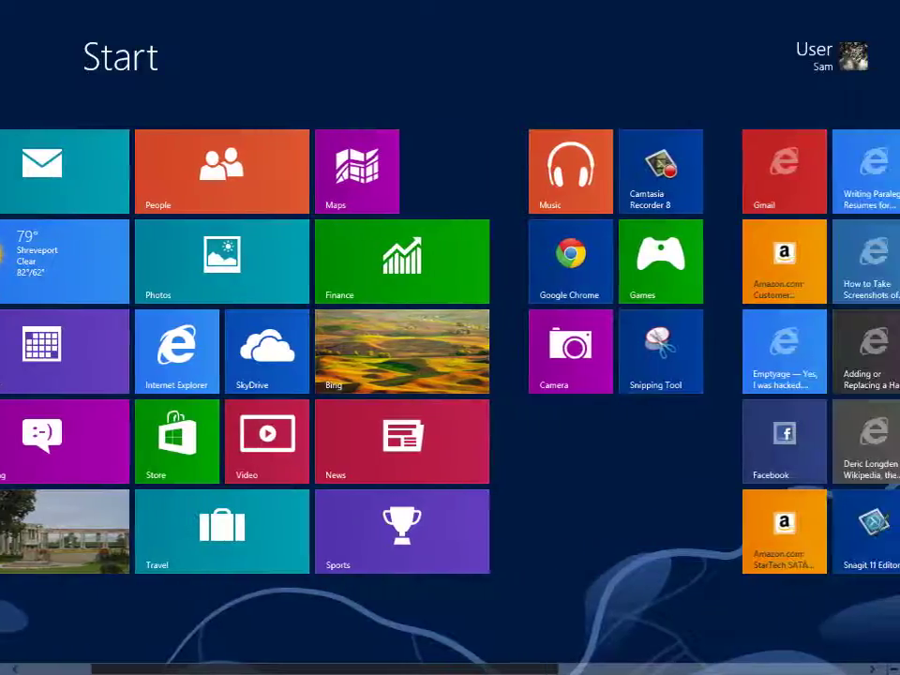
scroll(439, 636, down, 2)
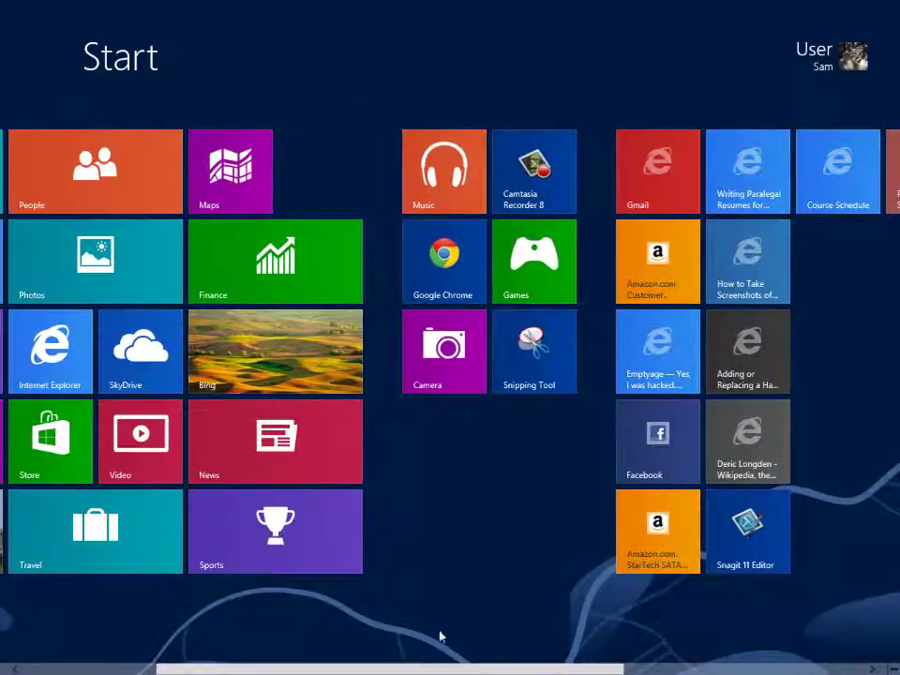
mouse_move(897, 4)
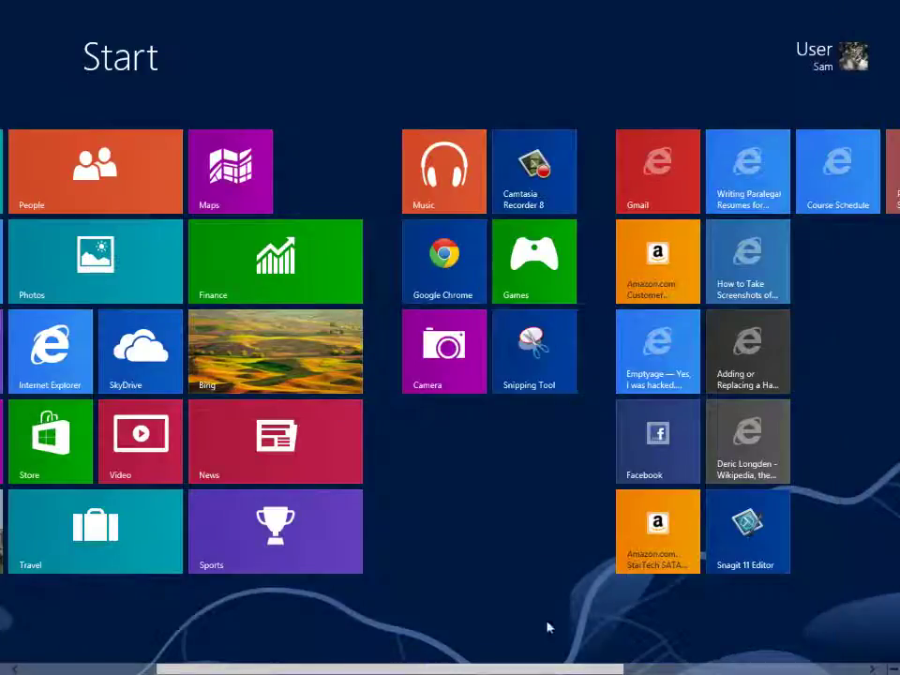
drag(532, 666, 336, 635)
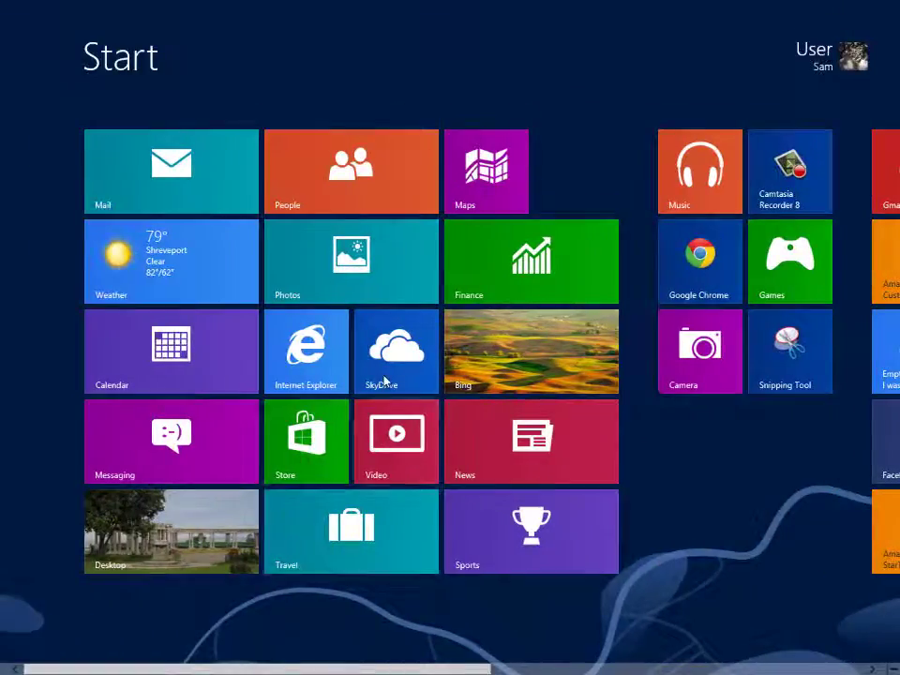
drag(384, 378, 314, 379)
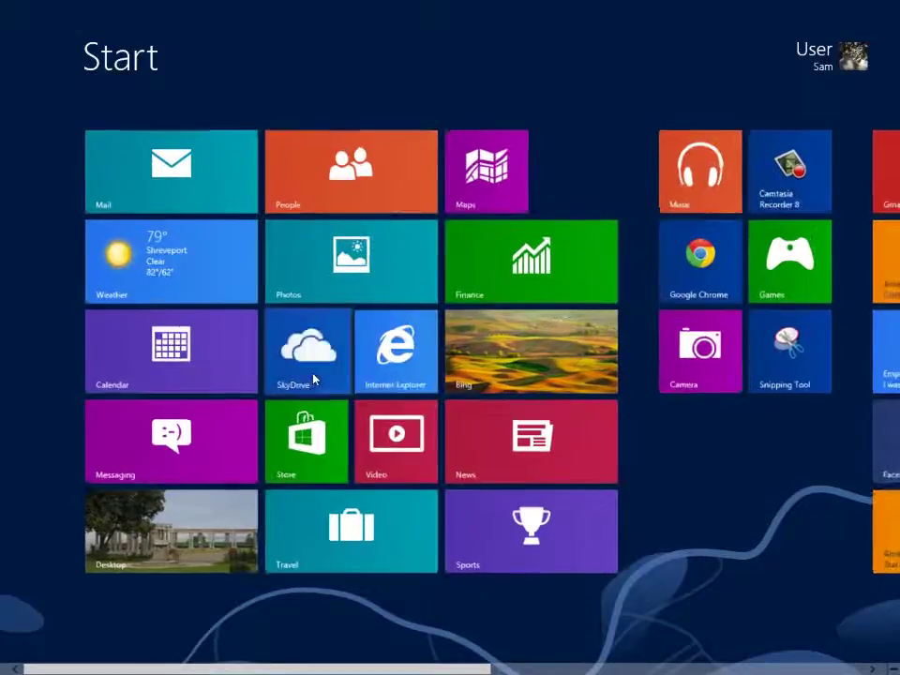
drag(381, 440, 381, 366)
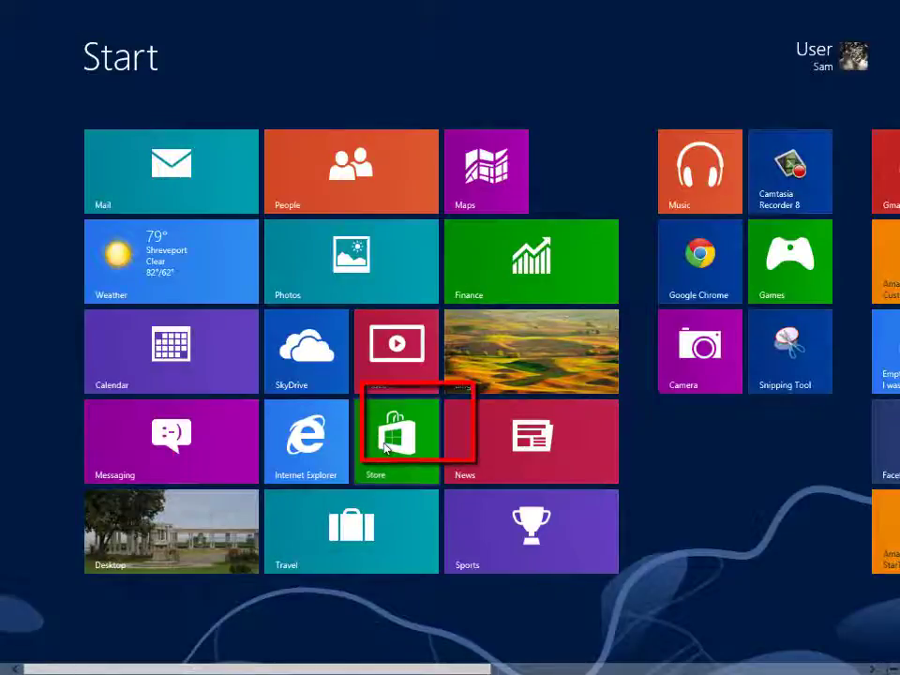
right_click(384, 448)
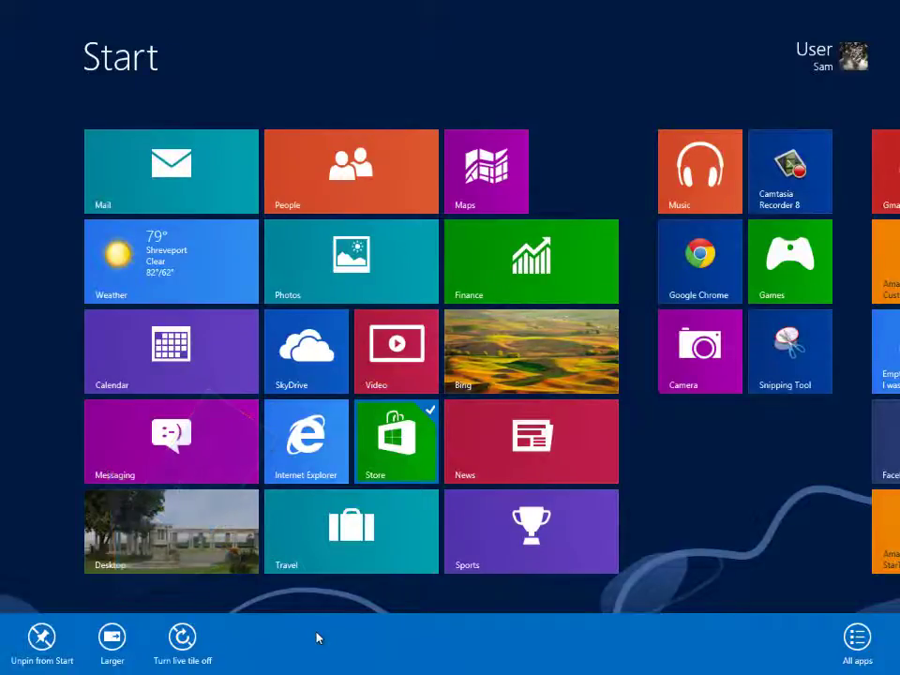
click(113, 638)
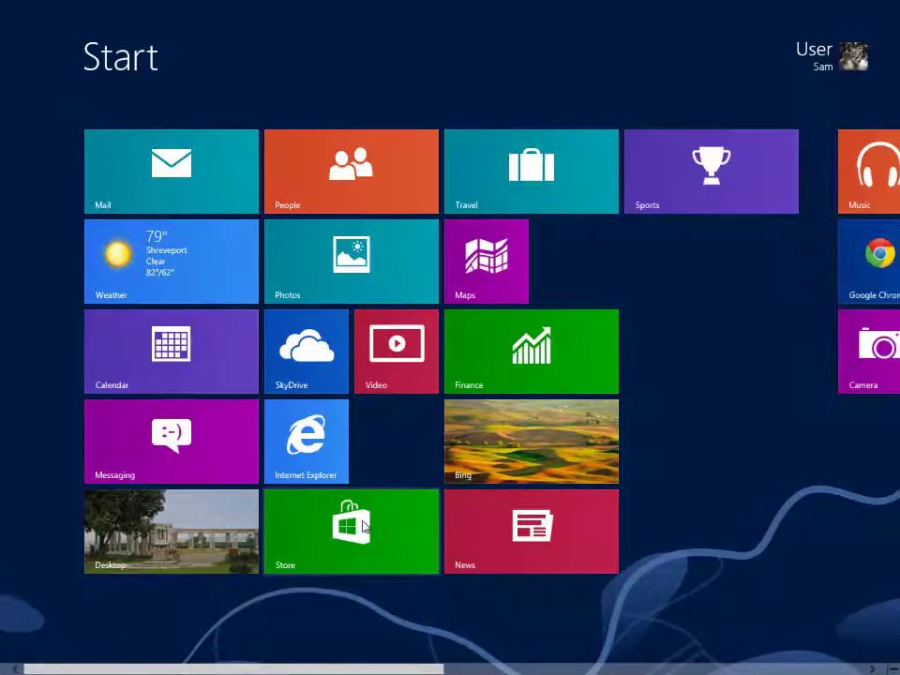
right_click(364, 527)
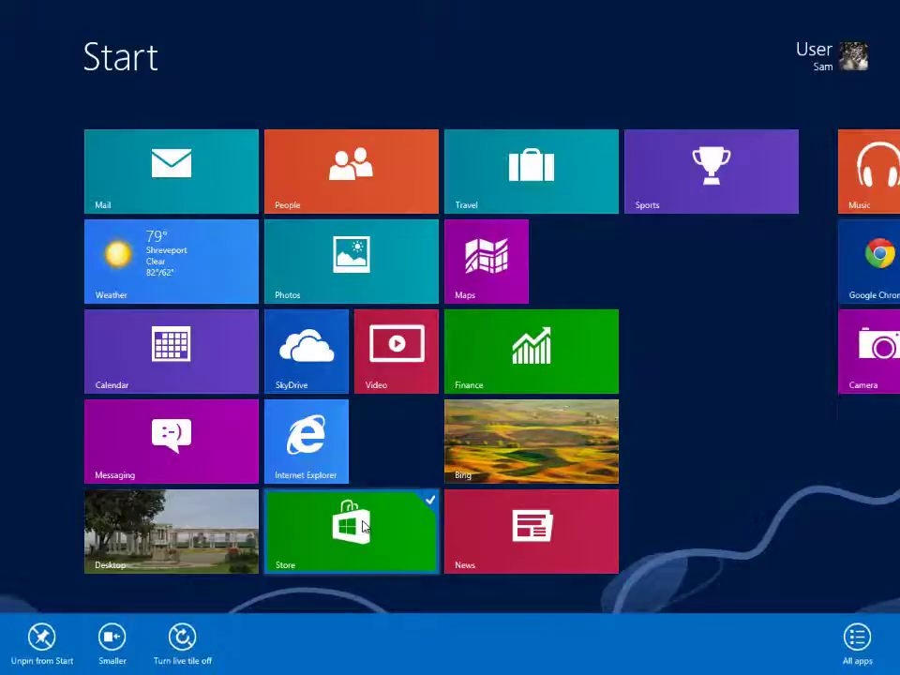
click(112, 639)
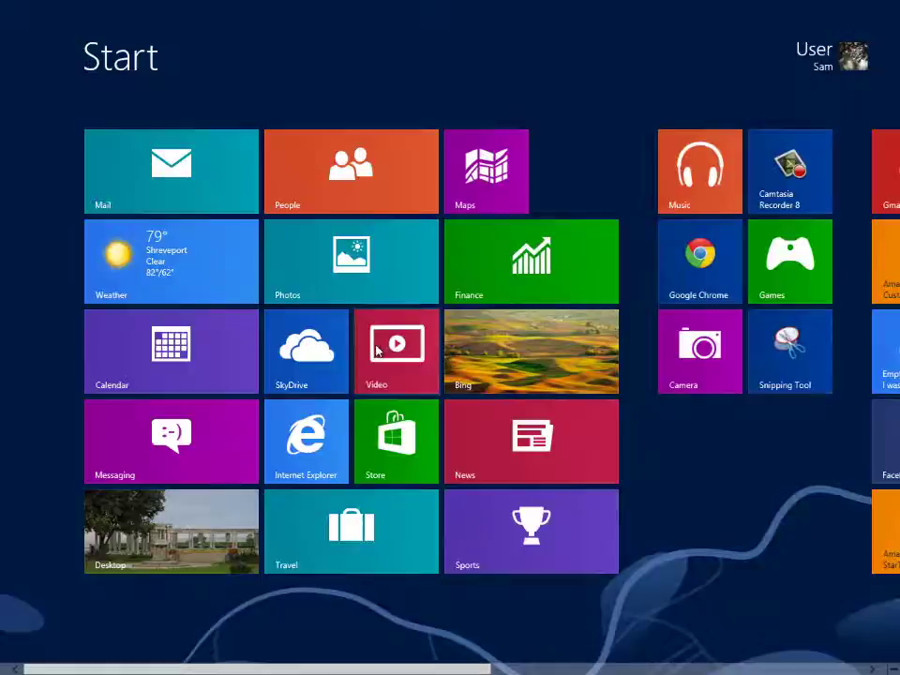
Move Video to the top row by Maps, Music beside People, and Sports near Internet Explorer.
drag(376, 351, 537, 178)
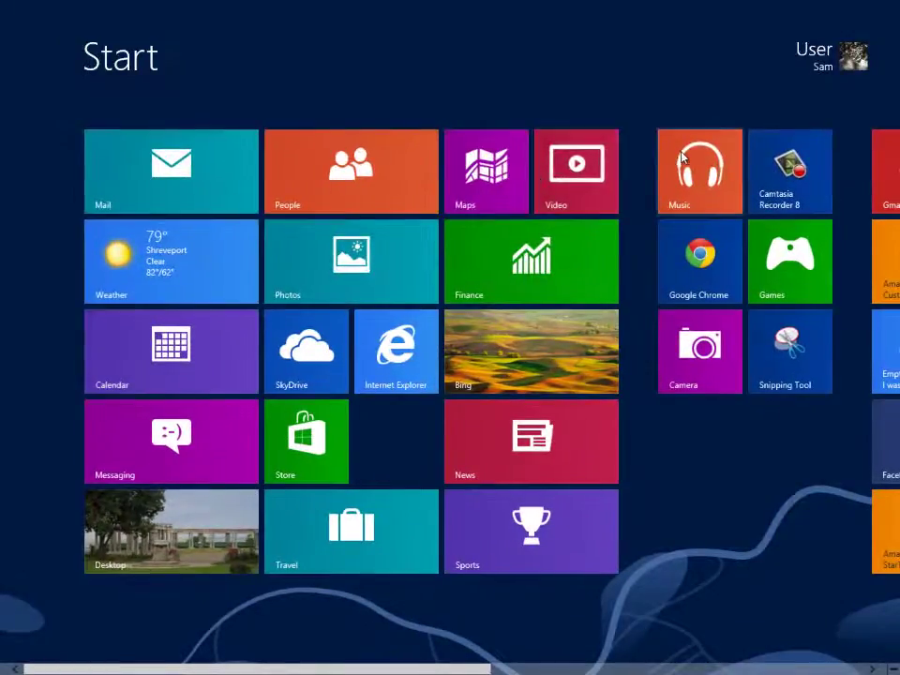
drag(677, 158, 372, 434)
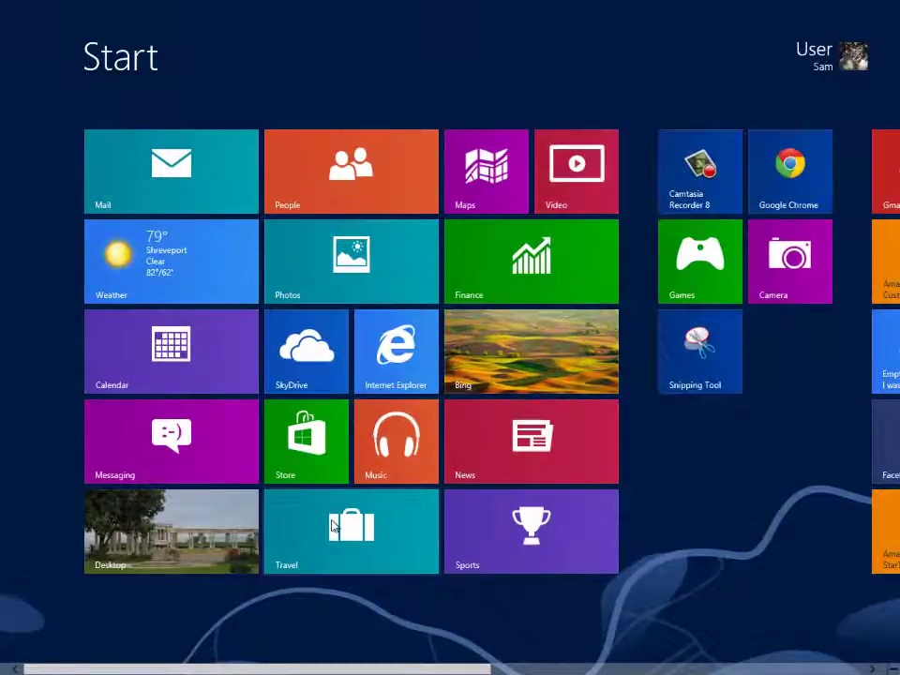
drag(419, 448, 496, 206)
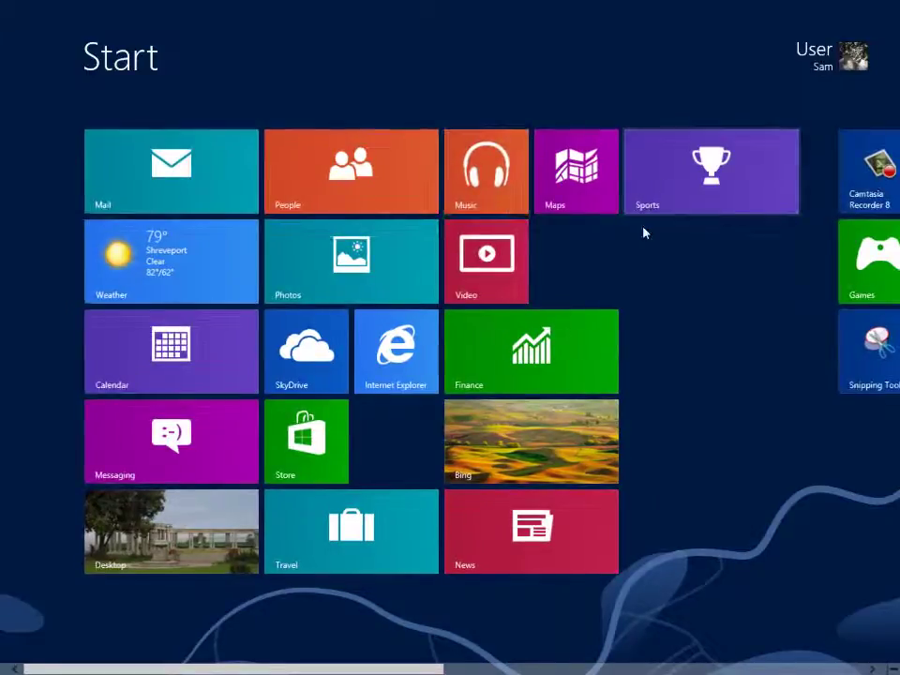
drag(661, 197, 496, 367)
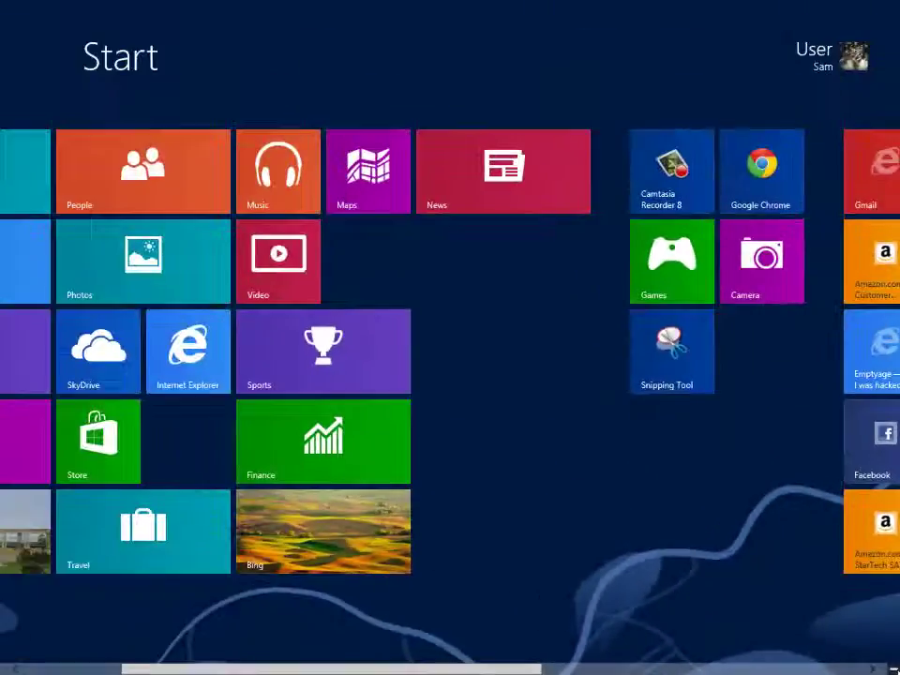
Zoom out to the all-groups overview and move the Chrome and Games group after the website group.
click(893, 668)
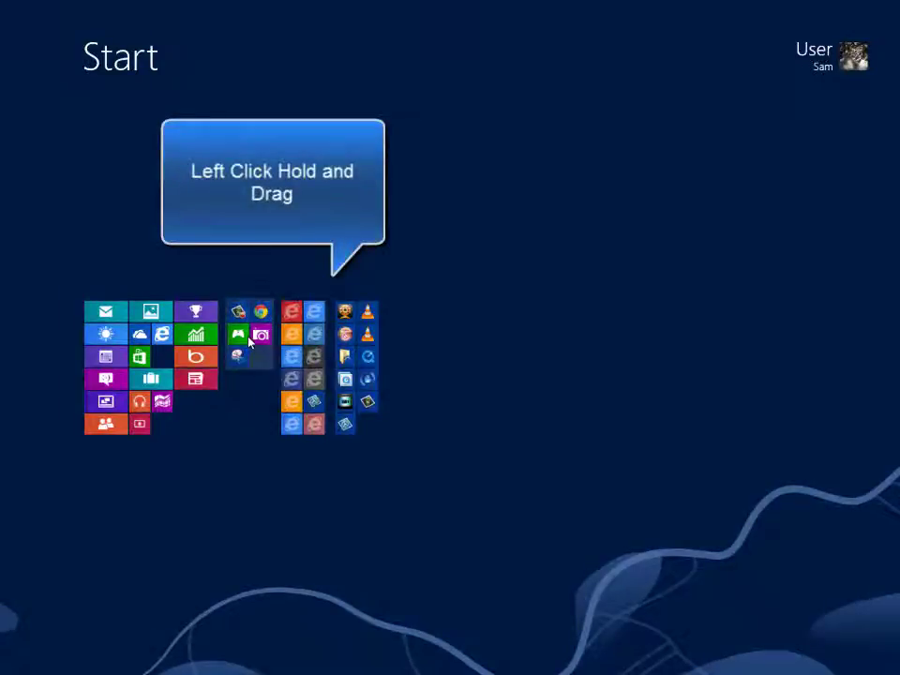
mouse_move(249, 343)
mouse_down()
mouse_move(277, 338)
mouse_move(350, 353)
mouse_move(283, 325)
mouse_move(261, 348)
mouse_up()
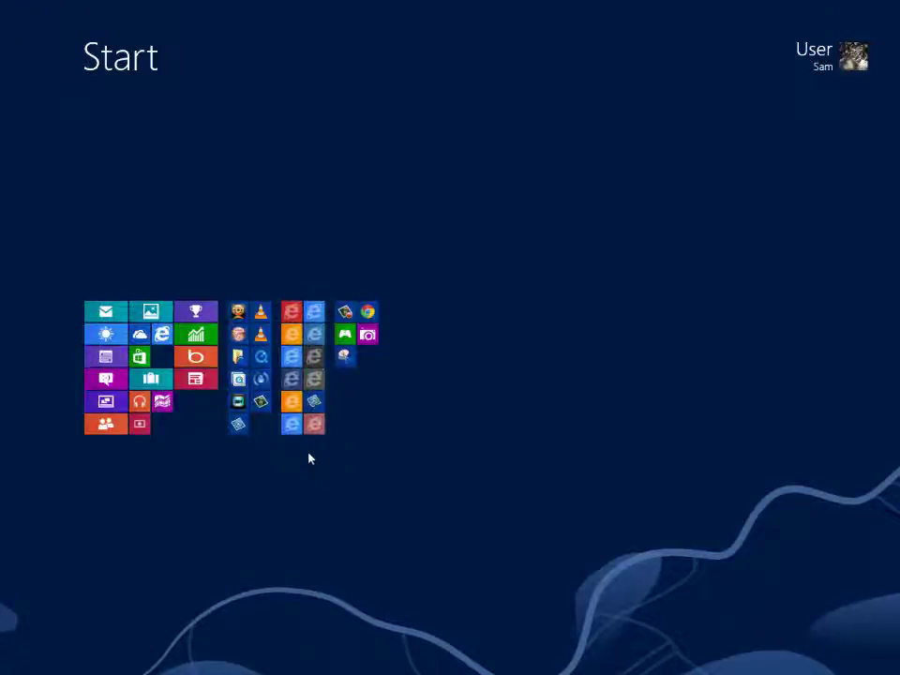
Name the pinned website tile group 'Websites'.
right_click(313, 365)
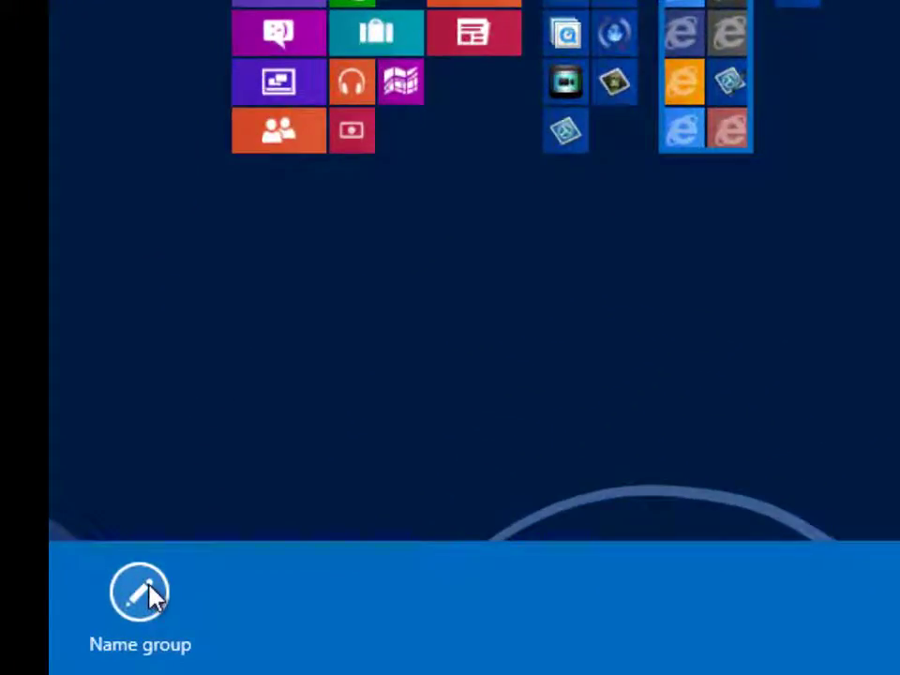
click(150, 594)
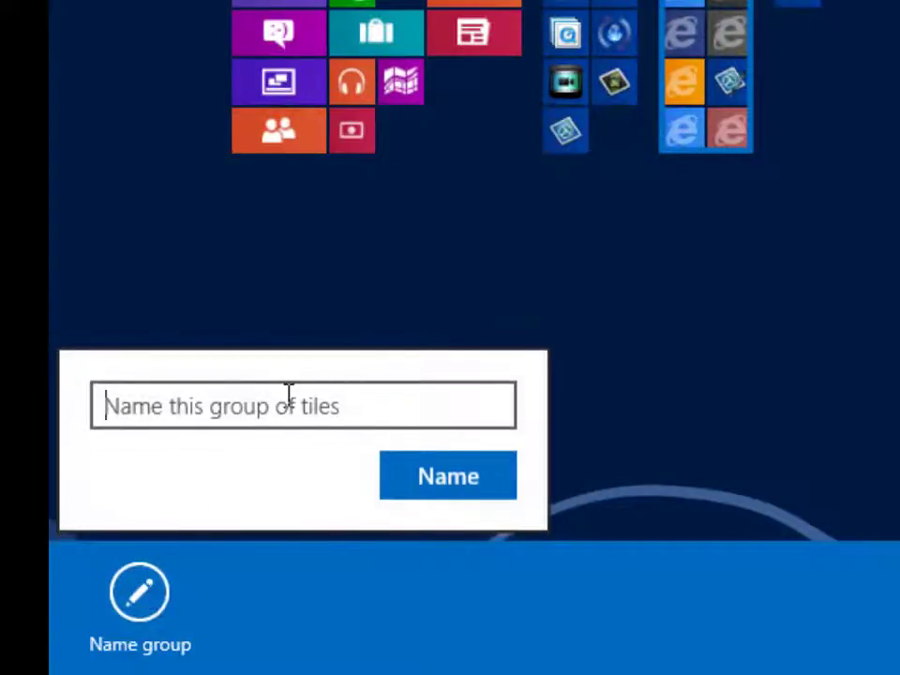
text(Websites)
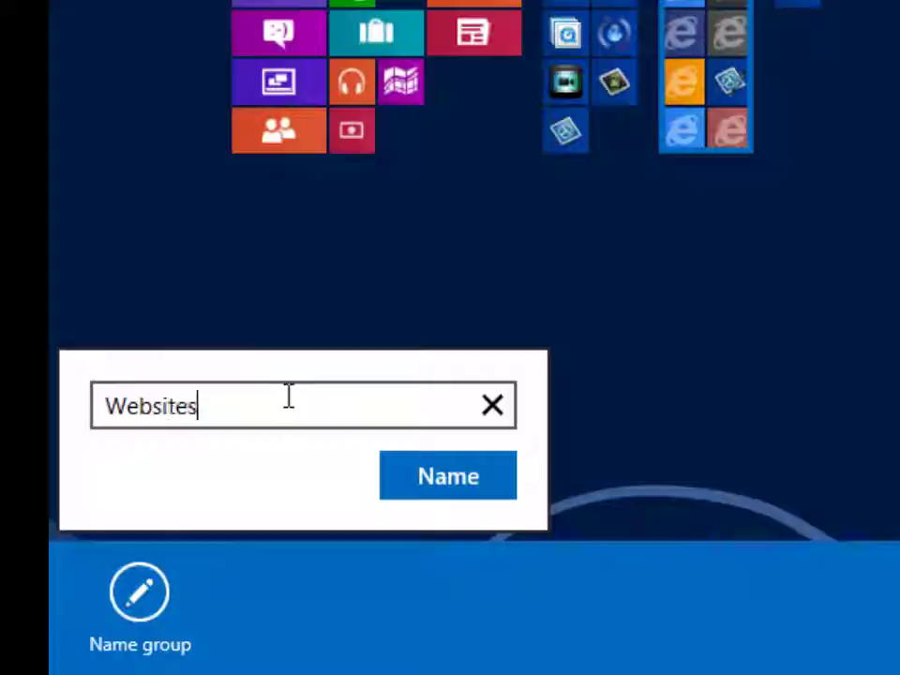
click(485, 476)
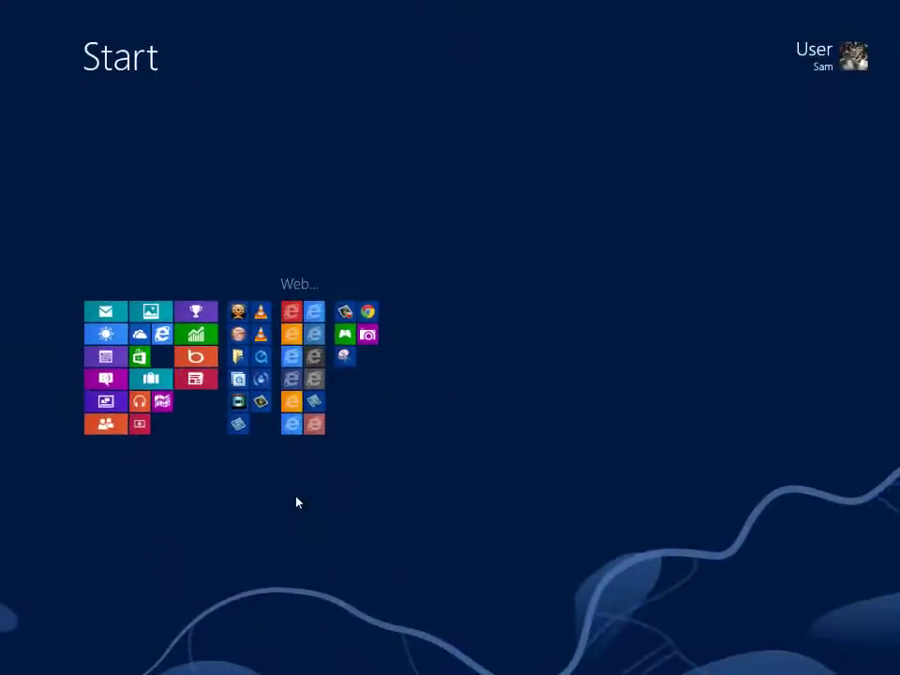
Zoom back in and move the Snagit 11 Editor tile out of Websites beside Snagit 11.
click(296, 502)
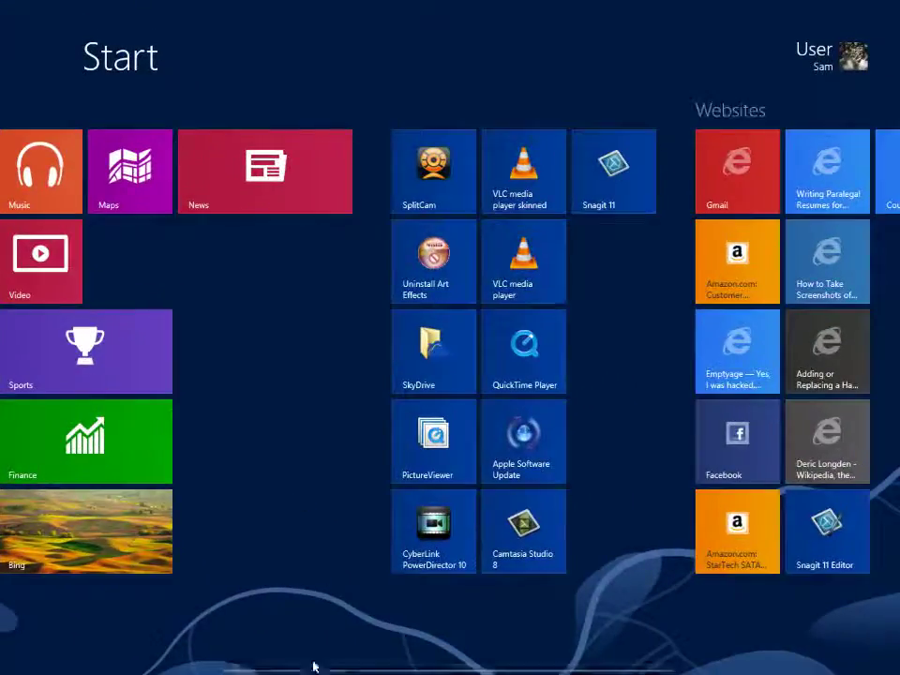
scroll(310, 669, down, 3)
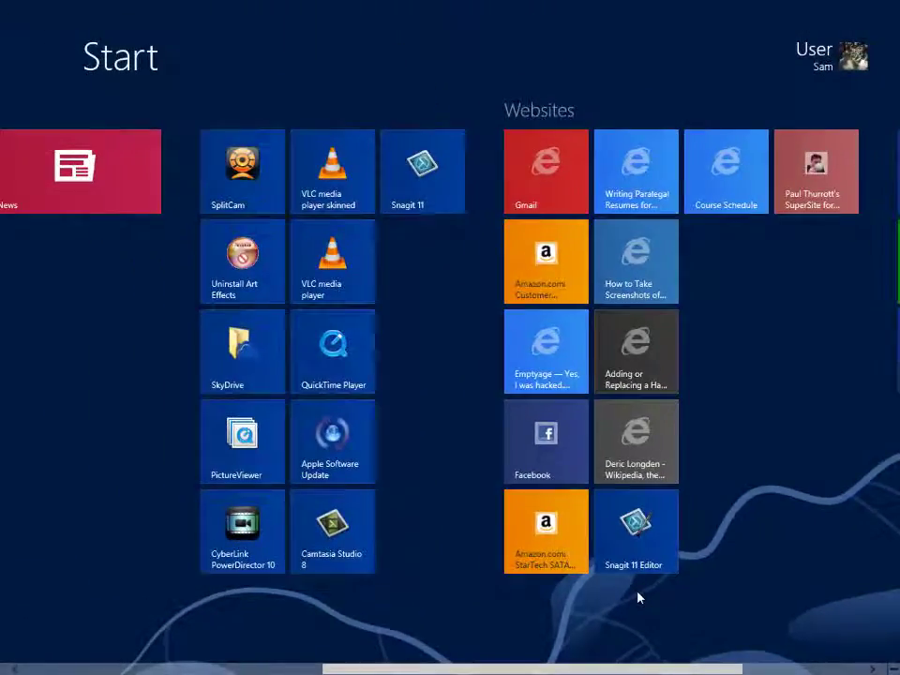
drag(640, 559, 421, 283)
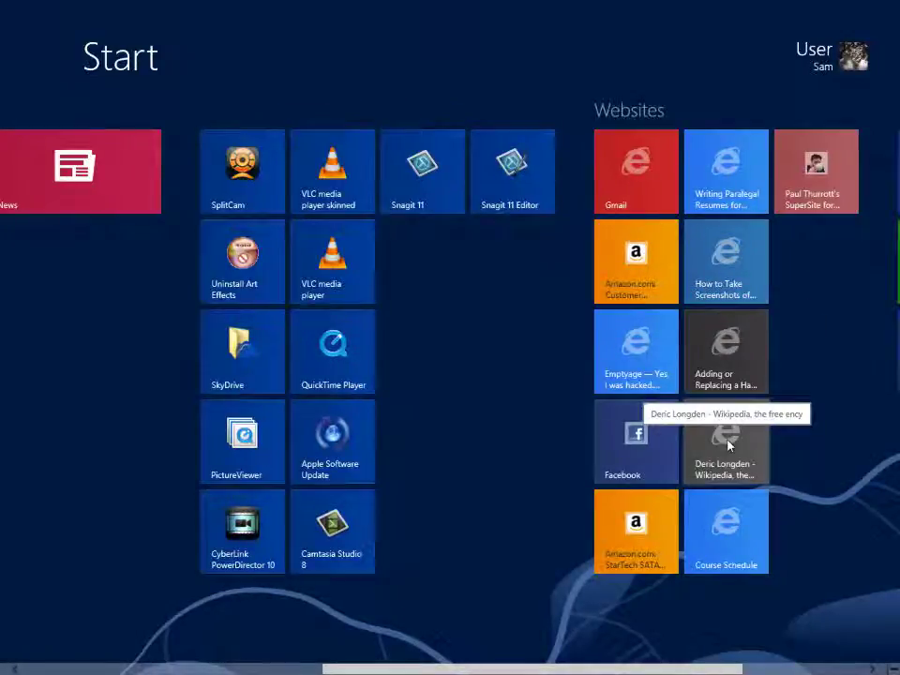
right_click(709, 279)
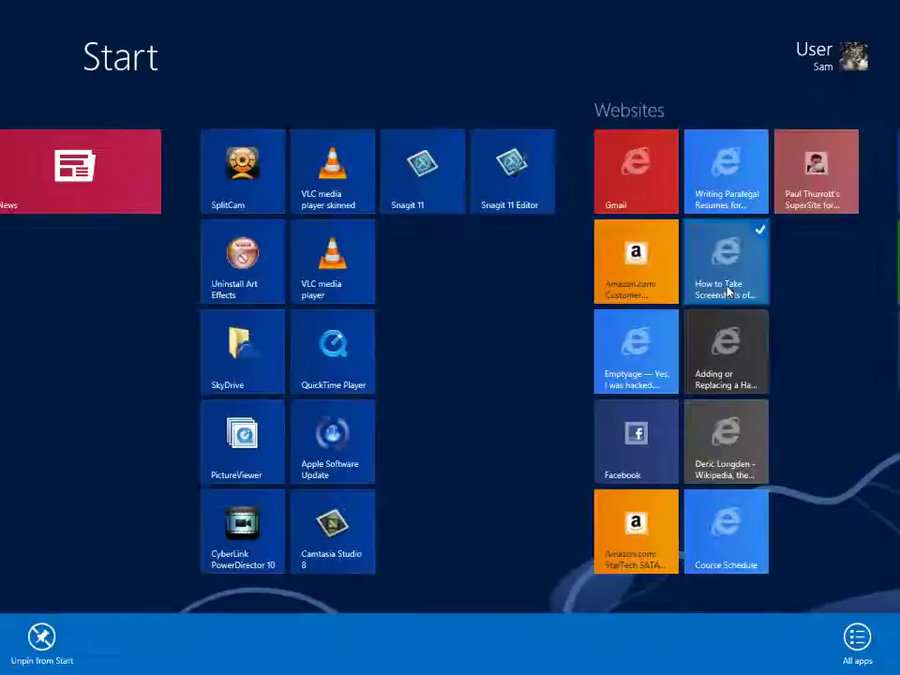
right_click(733, 286)
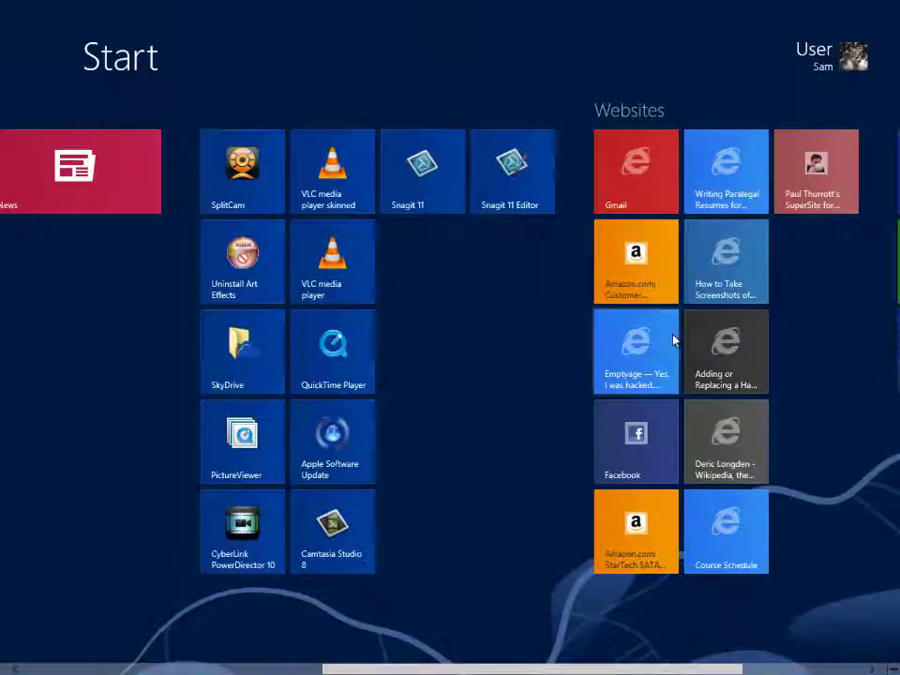
right_click(519, 198)
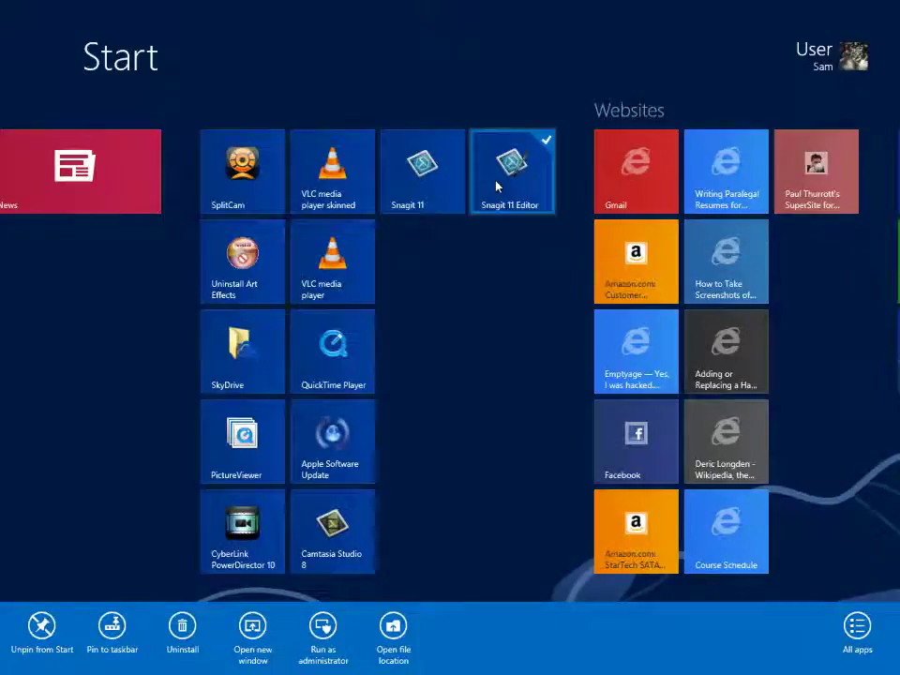
right_click(496, 186)
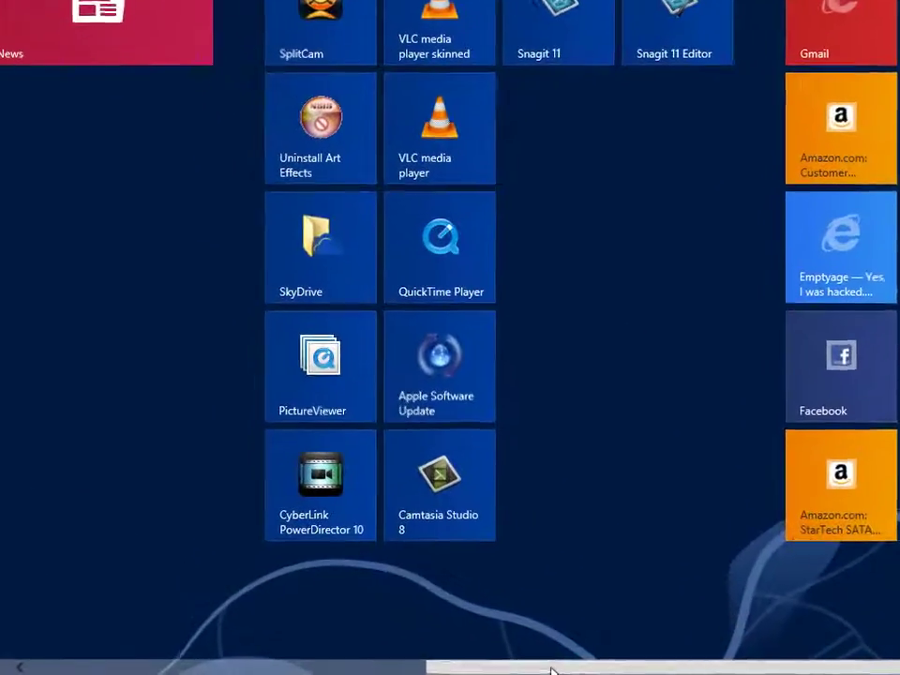
drag(416, 671, 380, 672)
drag(503, 671, 600, 666)
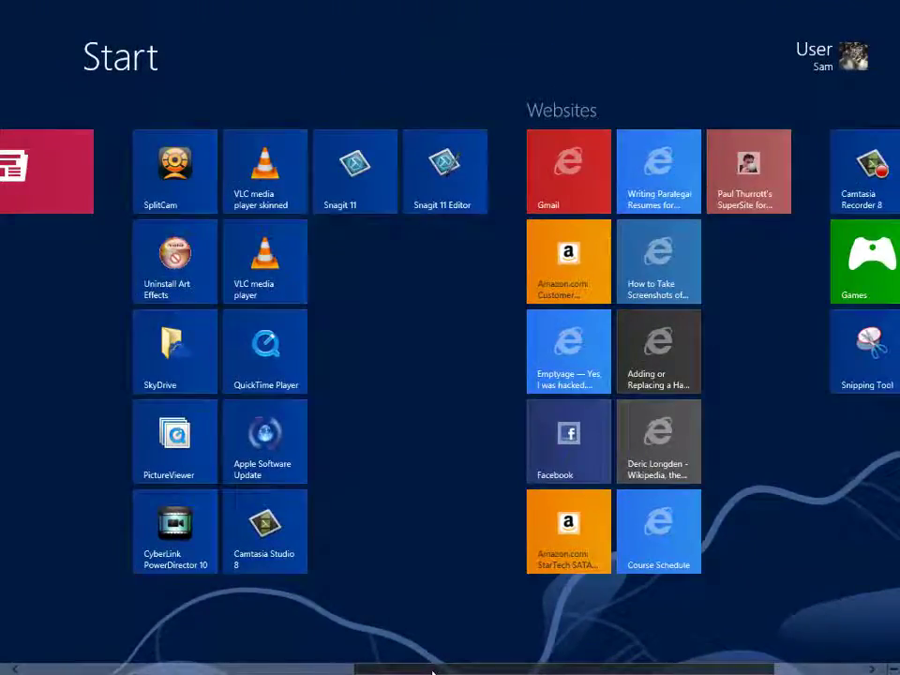
drag(431, 671, 210, 667)
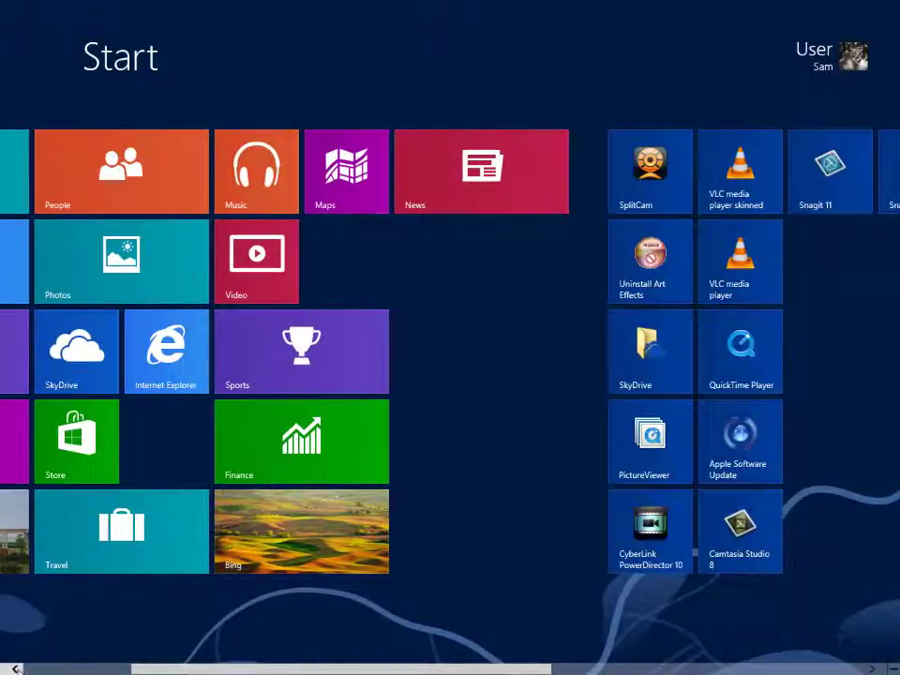
click(15, 668)
click(15, 668)
click(15, 669)
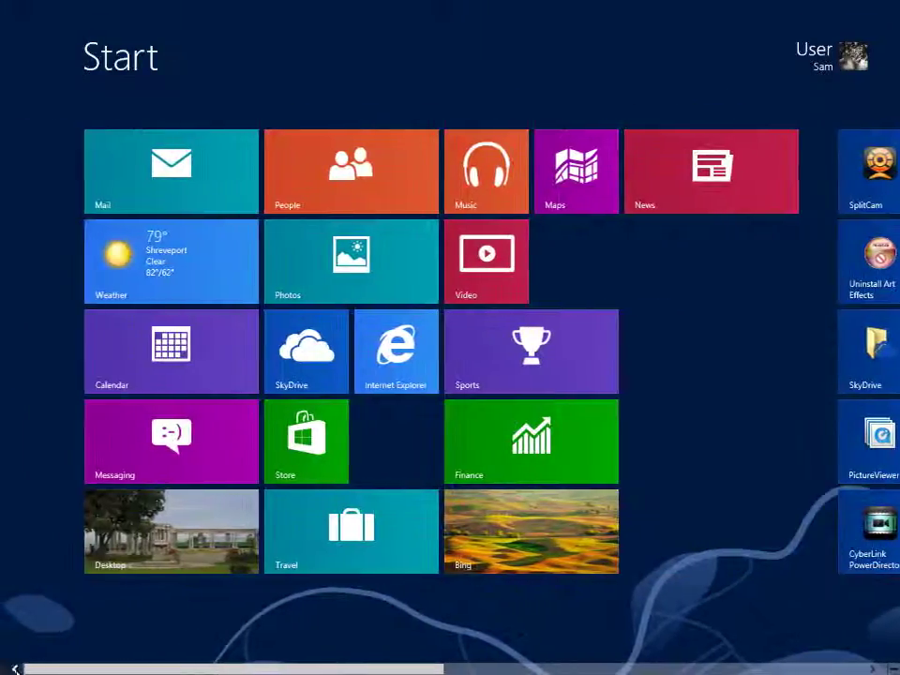
click(873, 668)
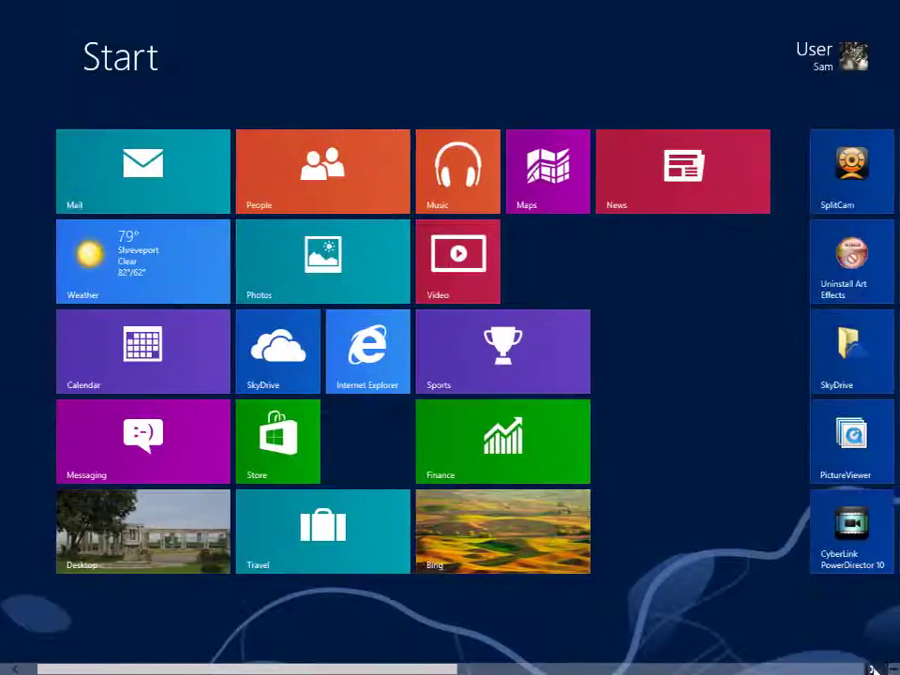
click(872, 668)
click(873, 668)
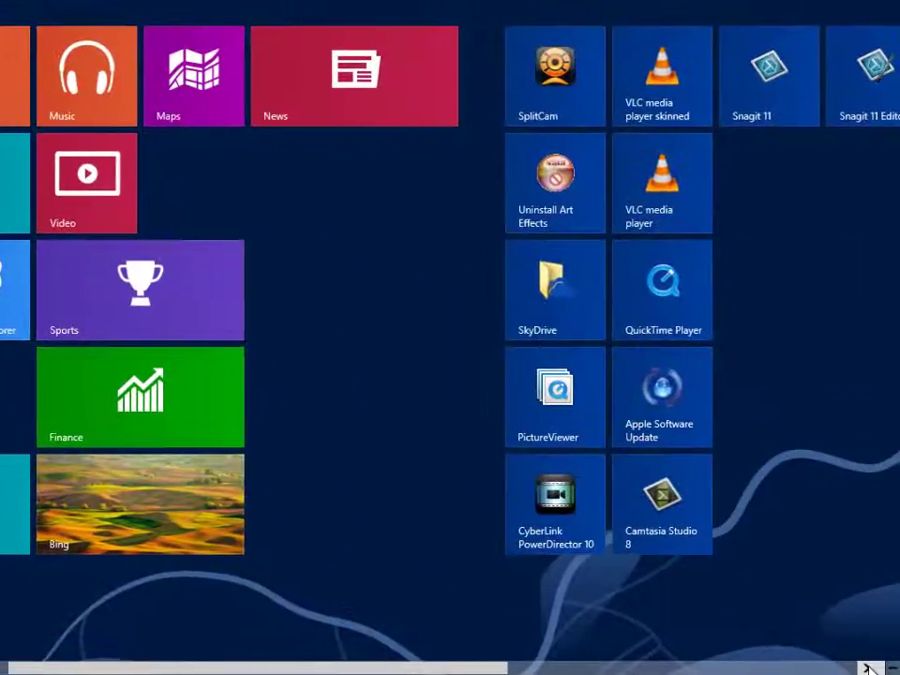
click(868, 668)
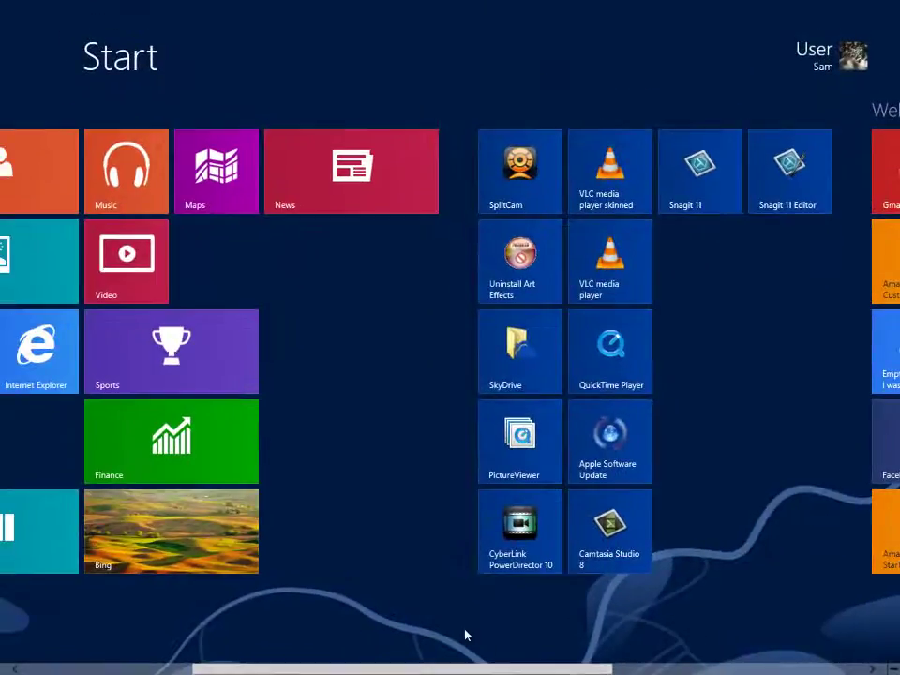
Show All apps from the Start app bar and scroll through to Windows Accessories and Windows System.
right_click(410, 582)
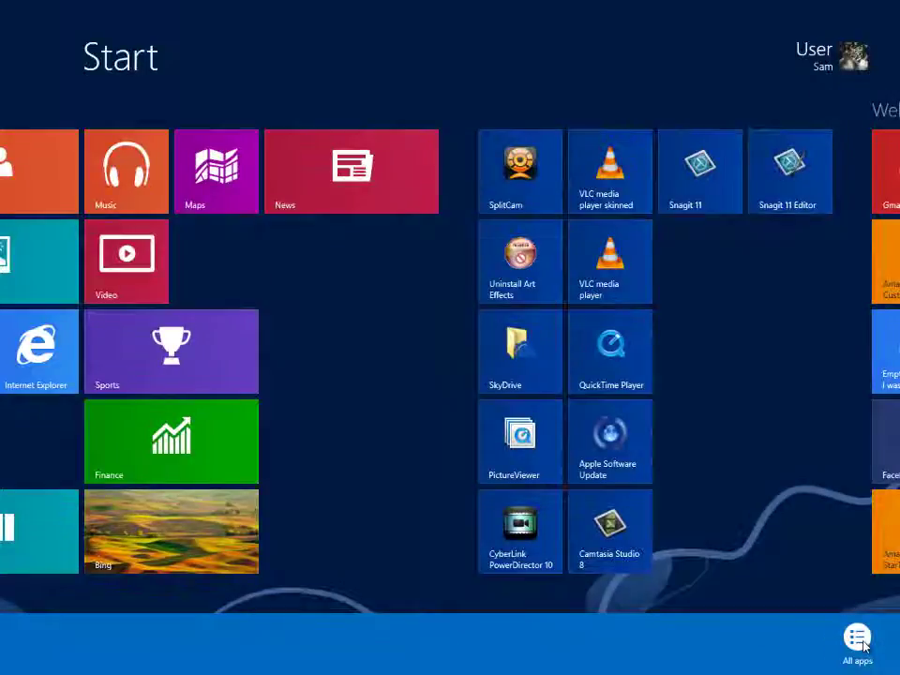
click(859, 641)
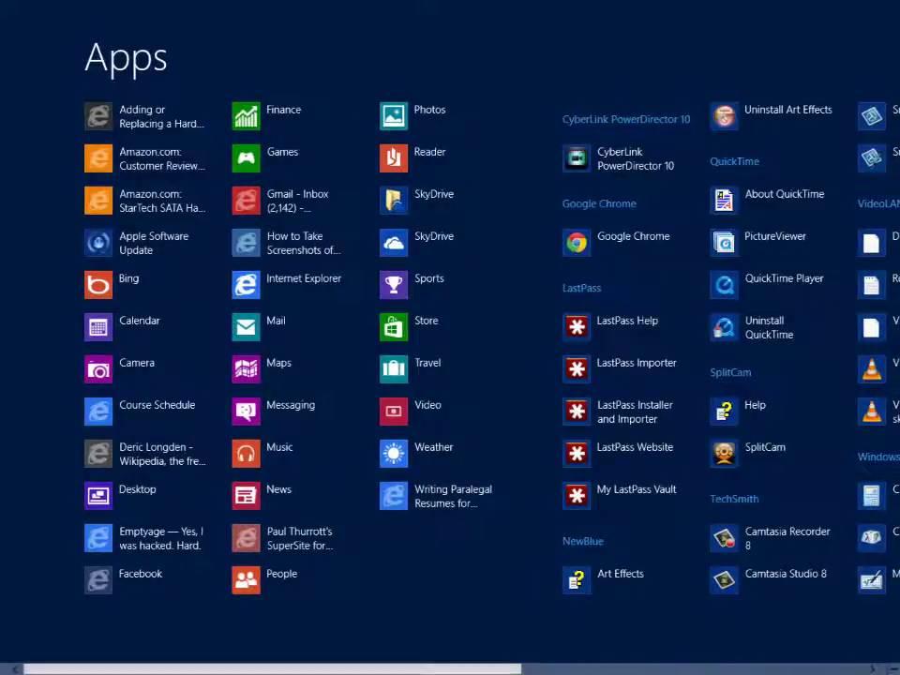
scroll(450, 356, down, 5)
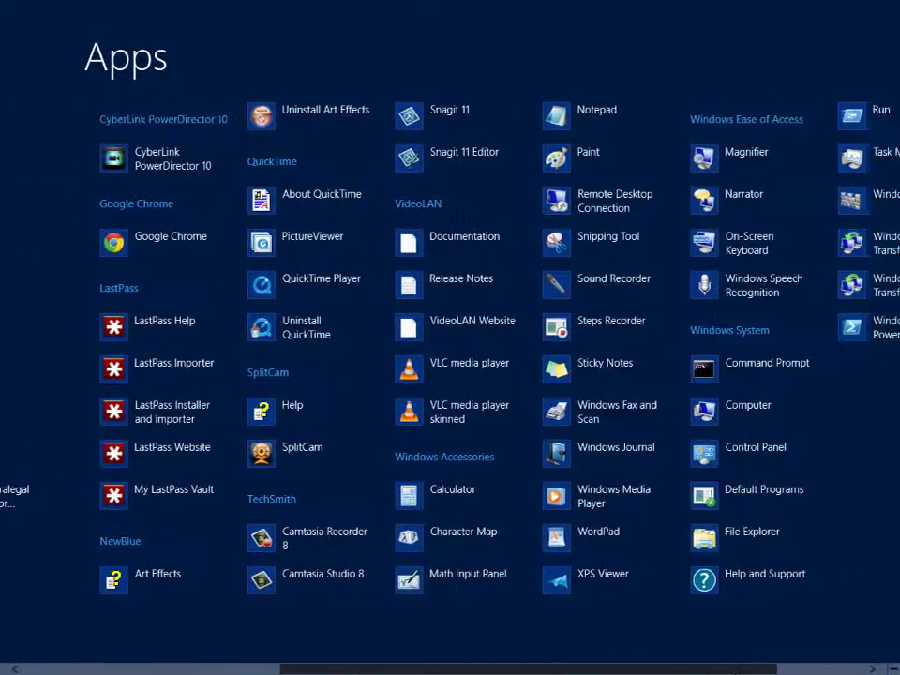
scroll(450, 356, down, 2)
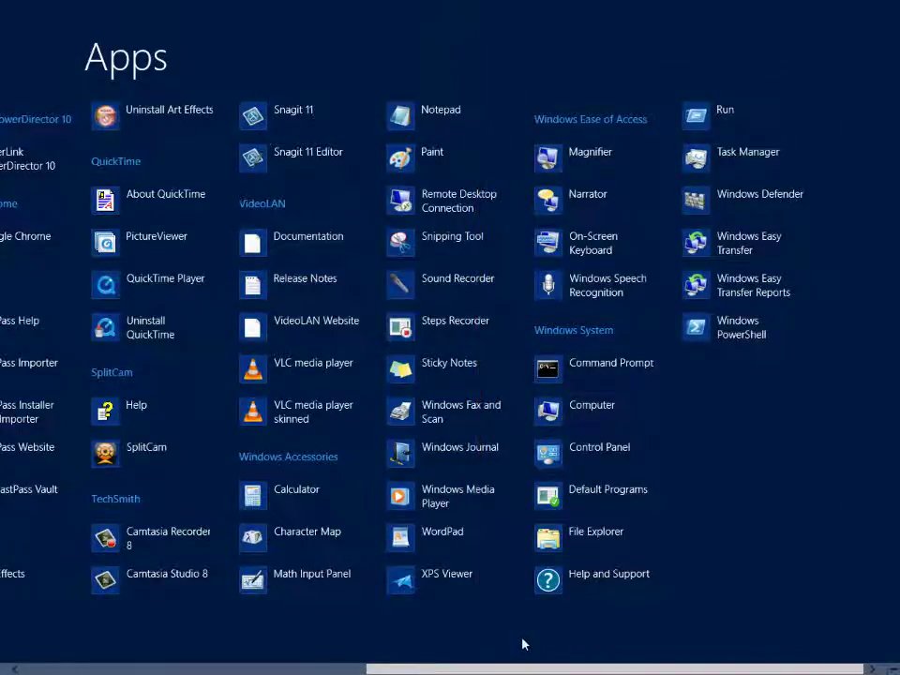
Leave the Apps list for Start and open the Desktop tile.
key(Escape)
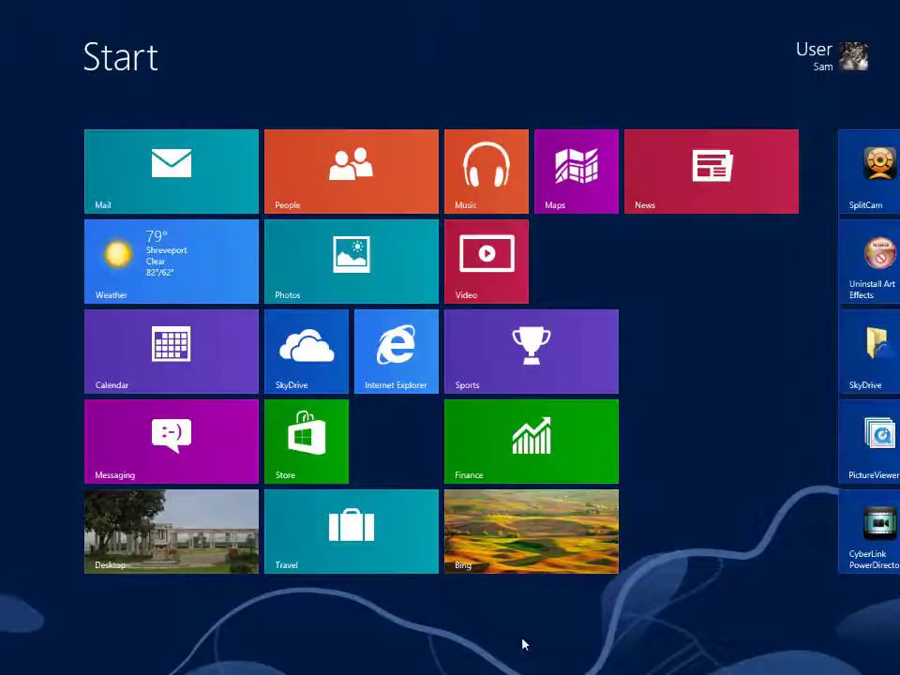
click(188, 530)
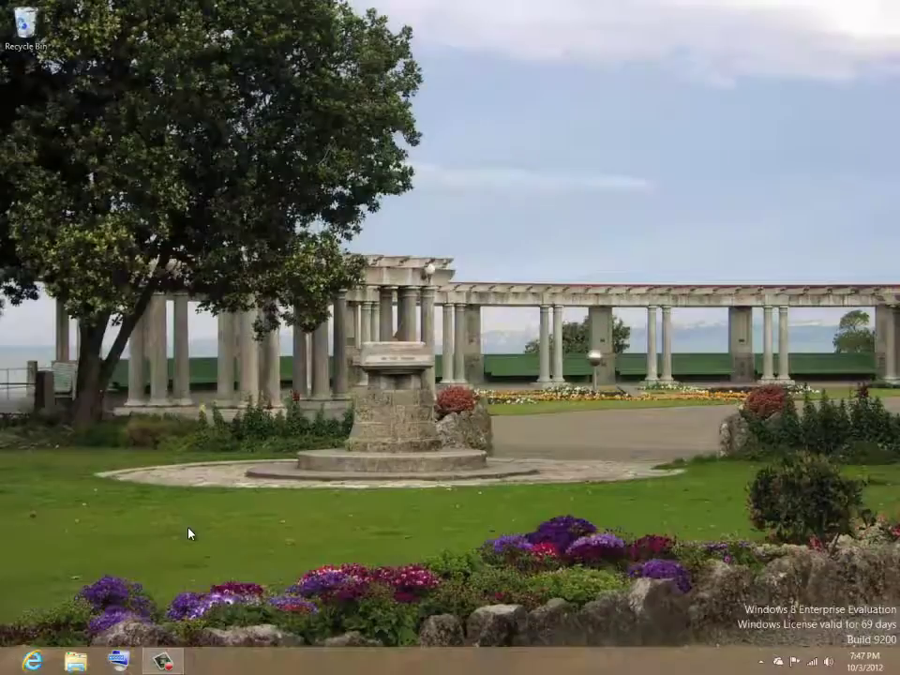